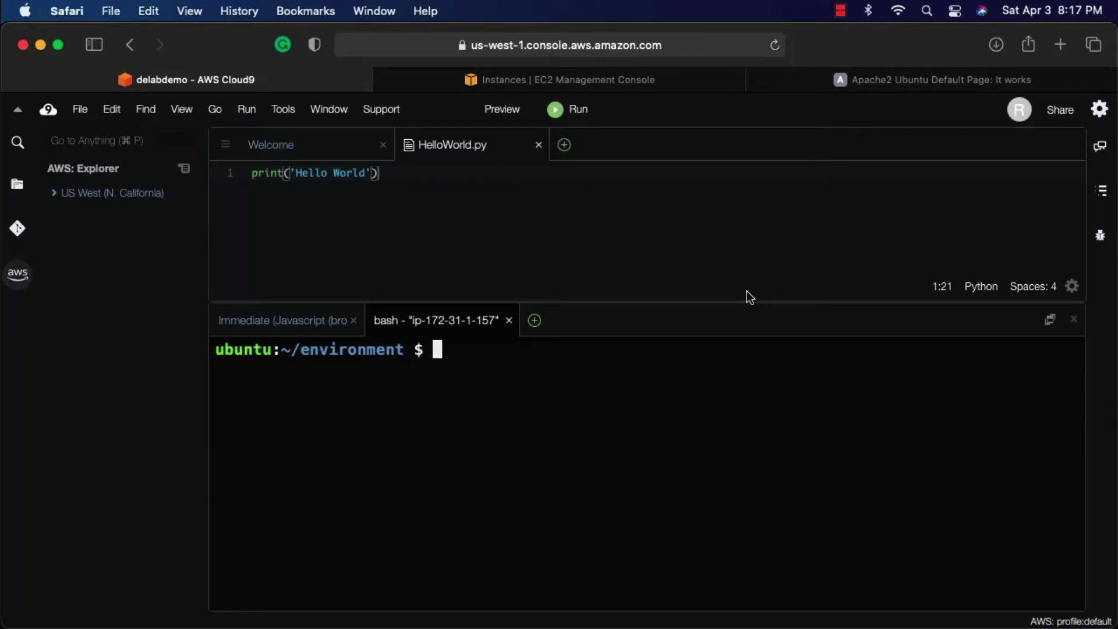
Step: Run df -h in the terminal and highlight the disk usage line of the root filesystem /dev/nvme0n1p1
text(df -h)
key(Return)
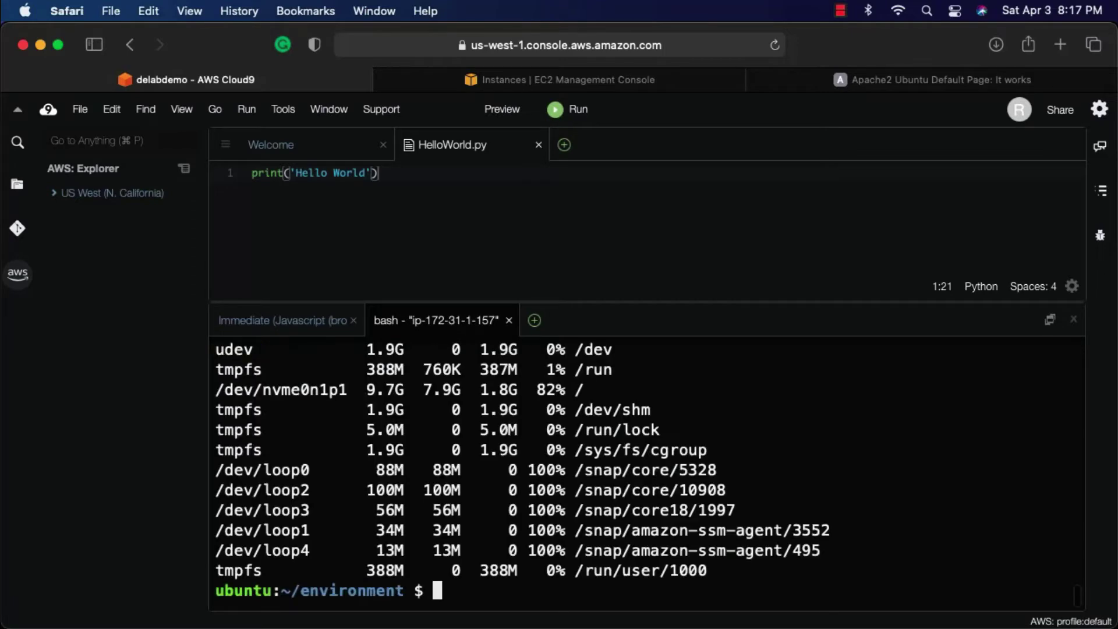
scroll(539, 424, up, 4)
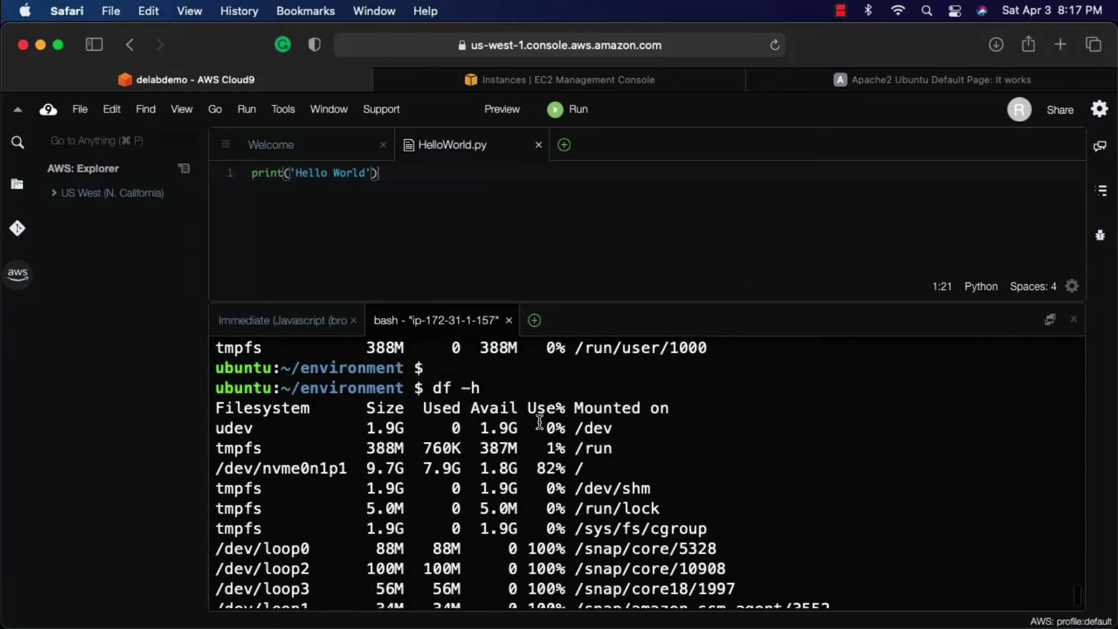
drag(586, 474, 216, 475)
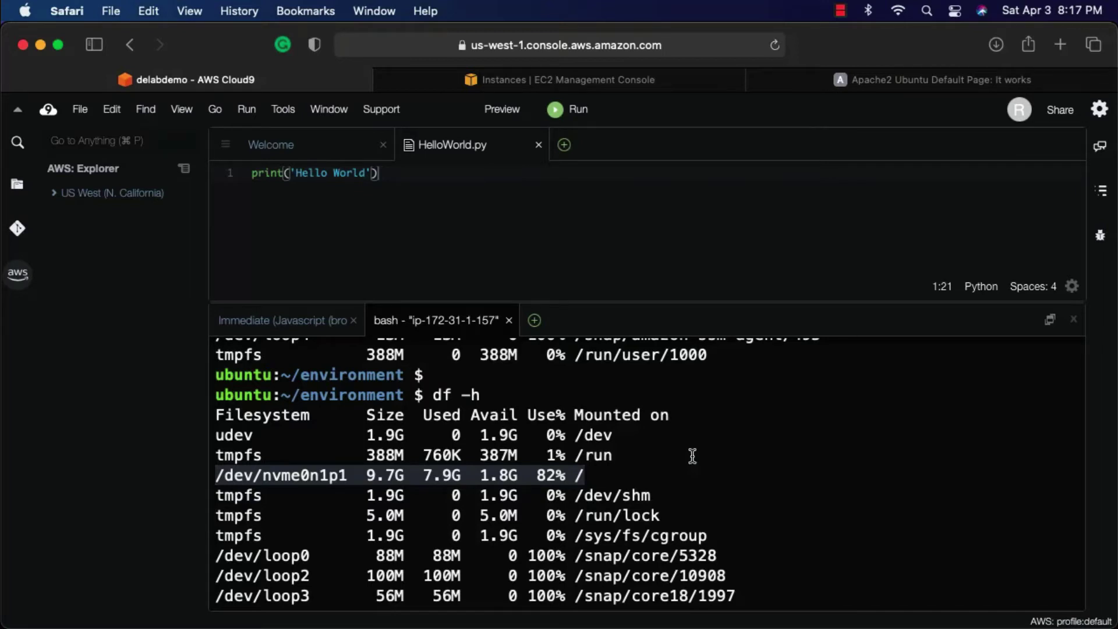
Step: Close the Apache2 default page and check the running Cloud9 instance's full name in the EC2 console without renaming it
click(756, 82)
click(767, 84)
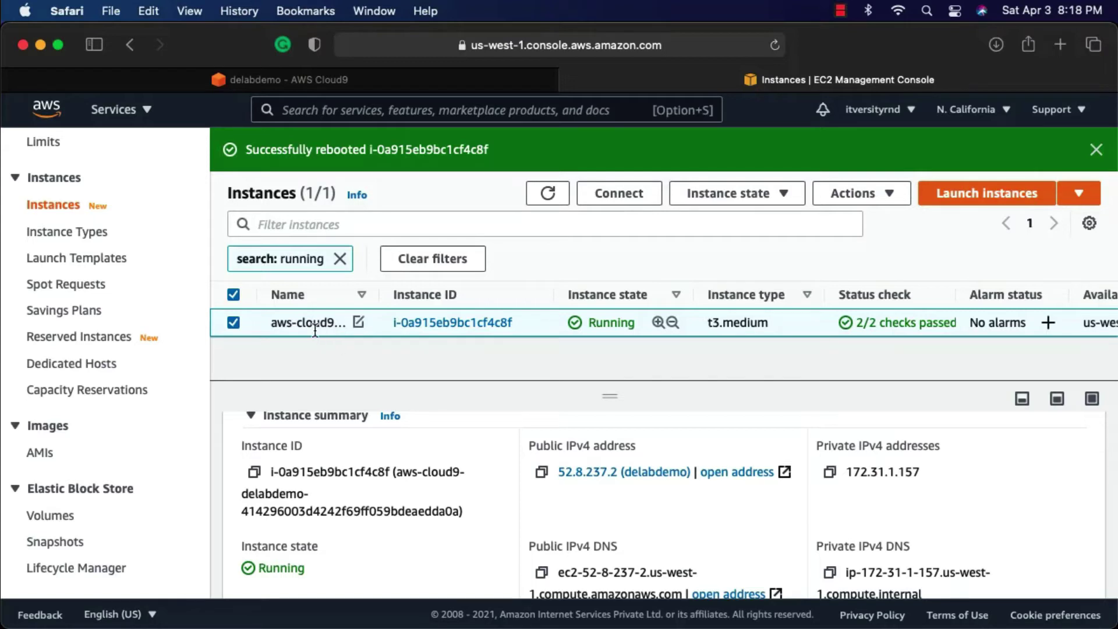
click(358, 322)
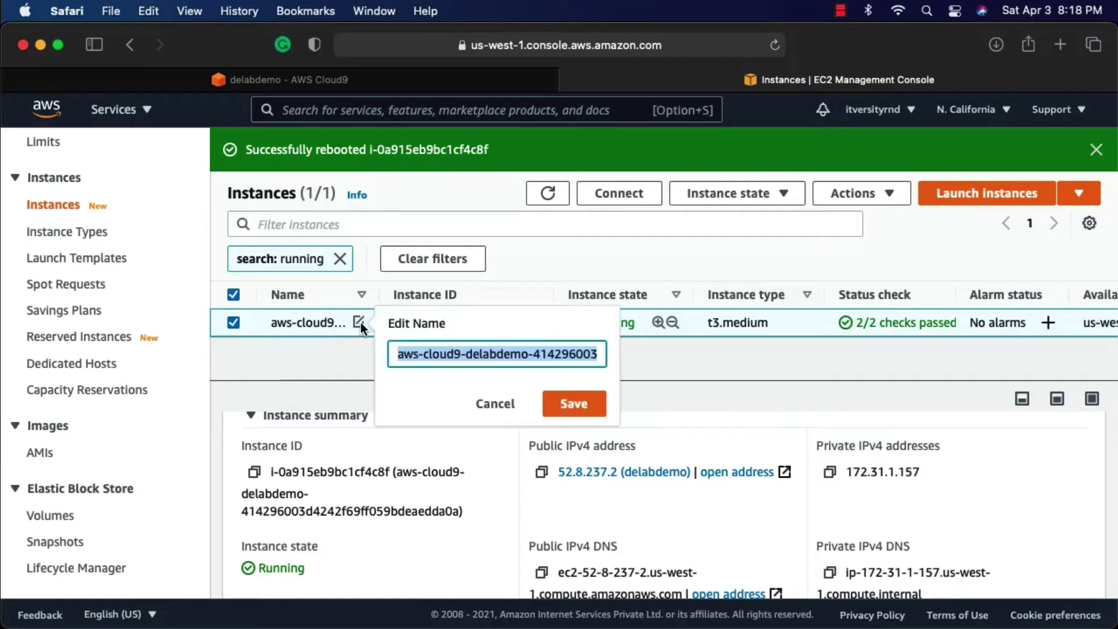
double_click(475, 355)
click(493, 404)
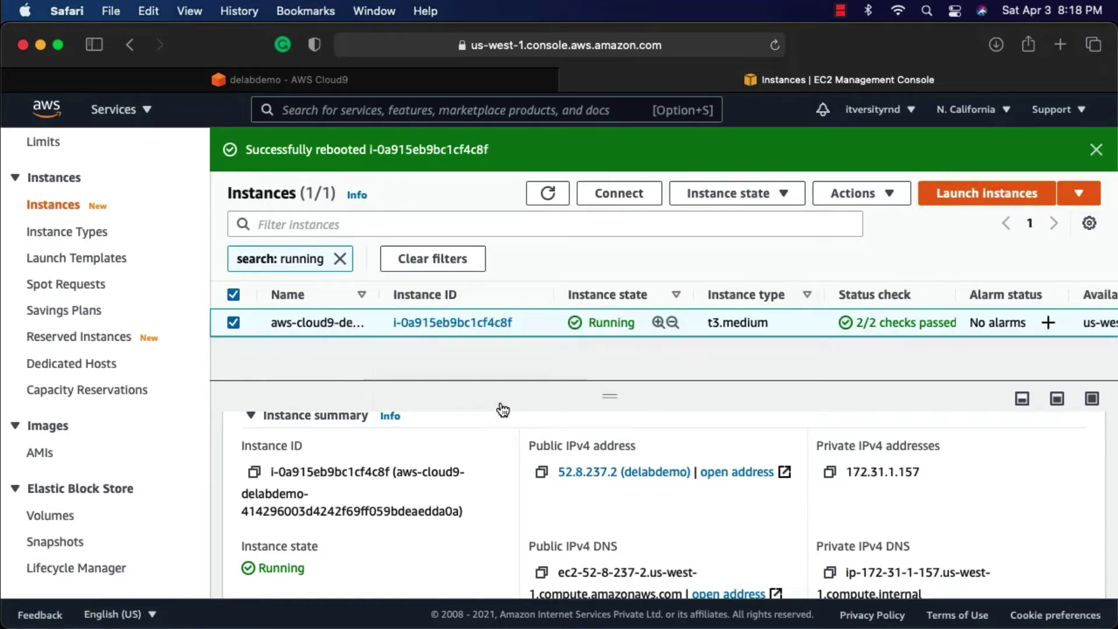
Step: Open the /dev/sda1 volume attached to the Cloud9 instance from the instance's storage details
scroll(473, 469, up, 3)
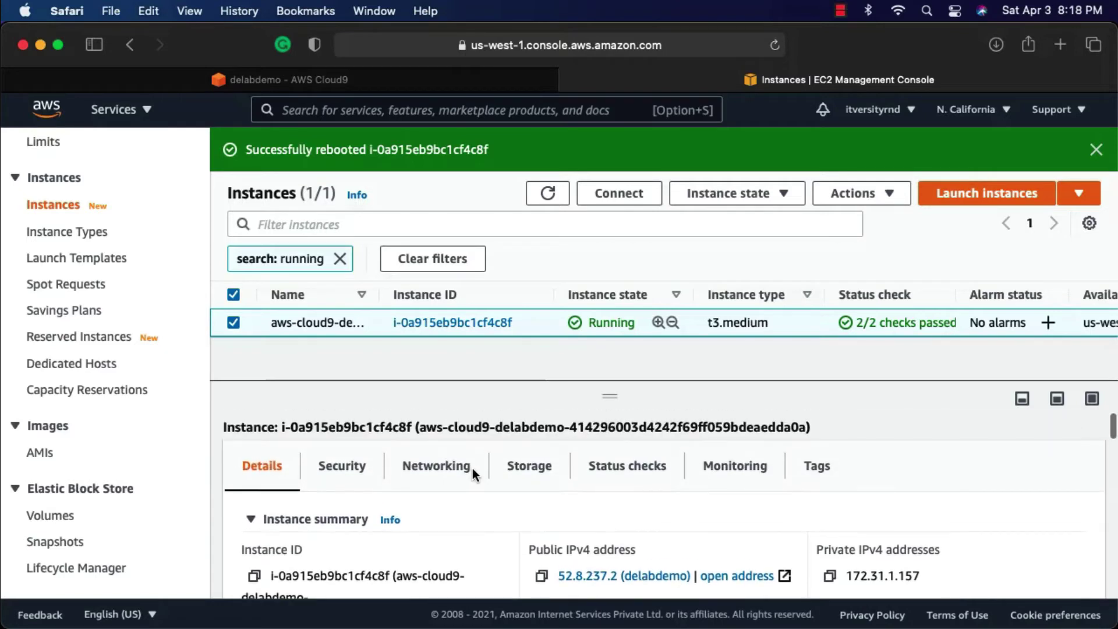
click(531, 466)
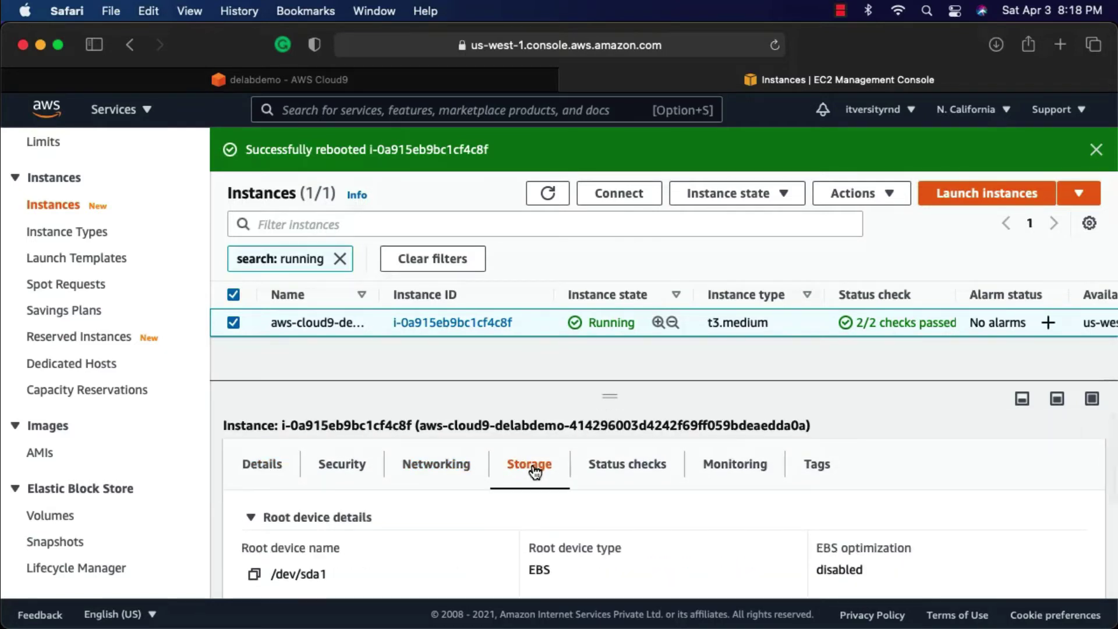
scroll(429, 481, down, 5)
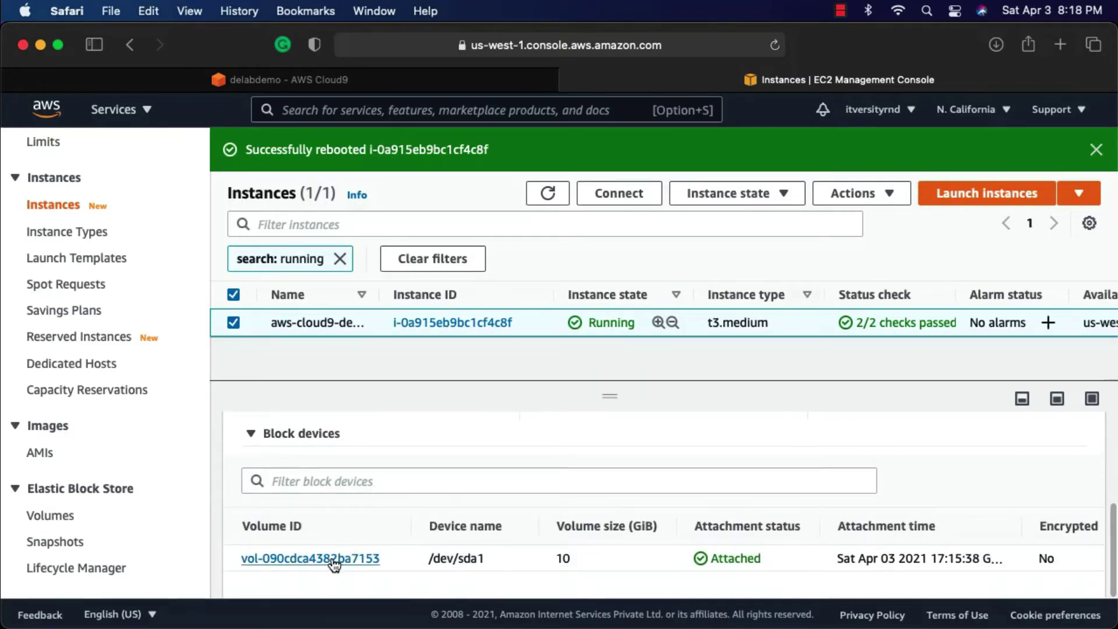
click(334, 559)
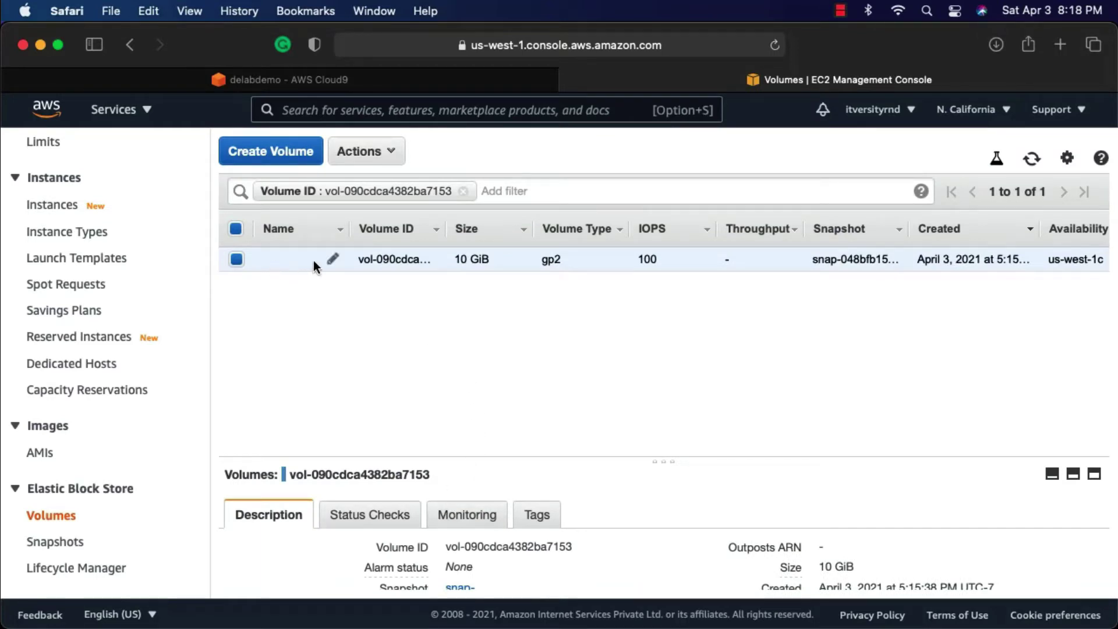
Step: Name the instance's EBS volume delabdemo
click(332, 260)
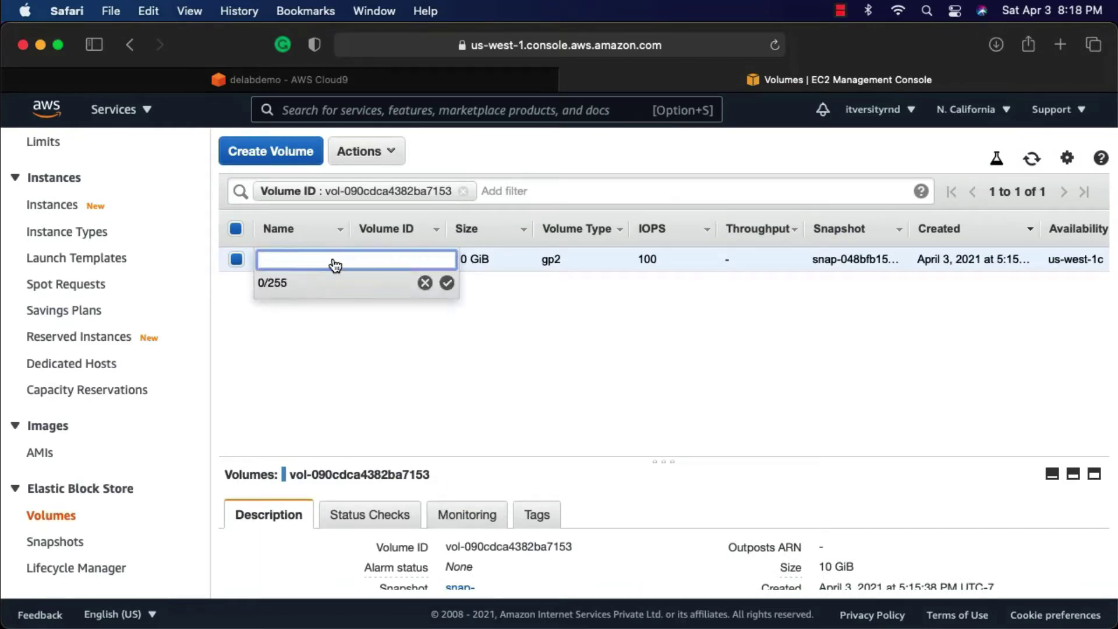
text(delabdemo)
click(446, 283)
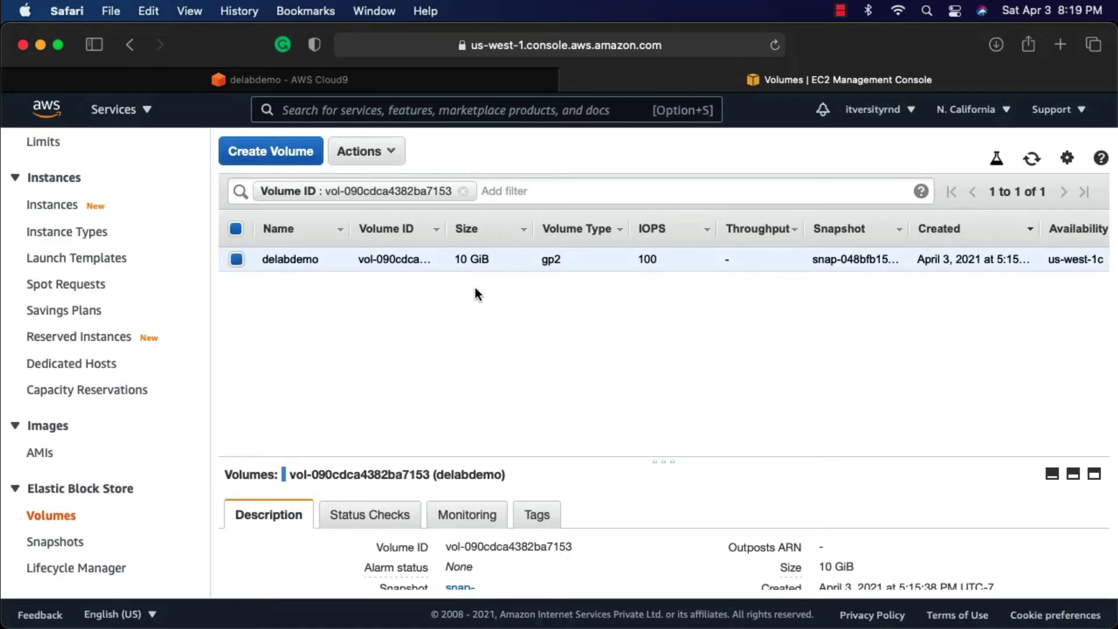
Step: Modify the delabdemo volume to a size of 32 GiB with type General Purpose SSD (gp2) and refresh the volume list
click(391, 155)
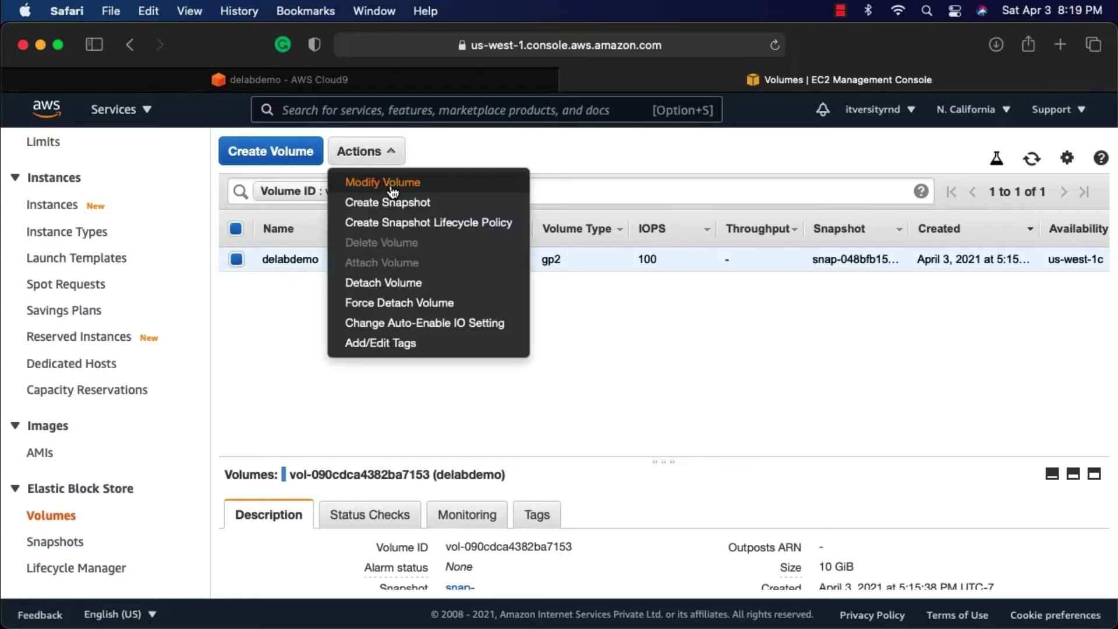
click(389, 183)
click(540, 474)
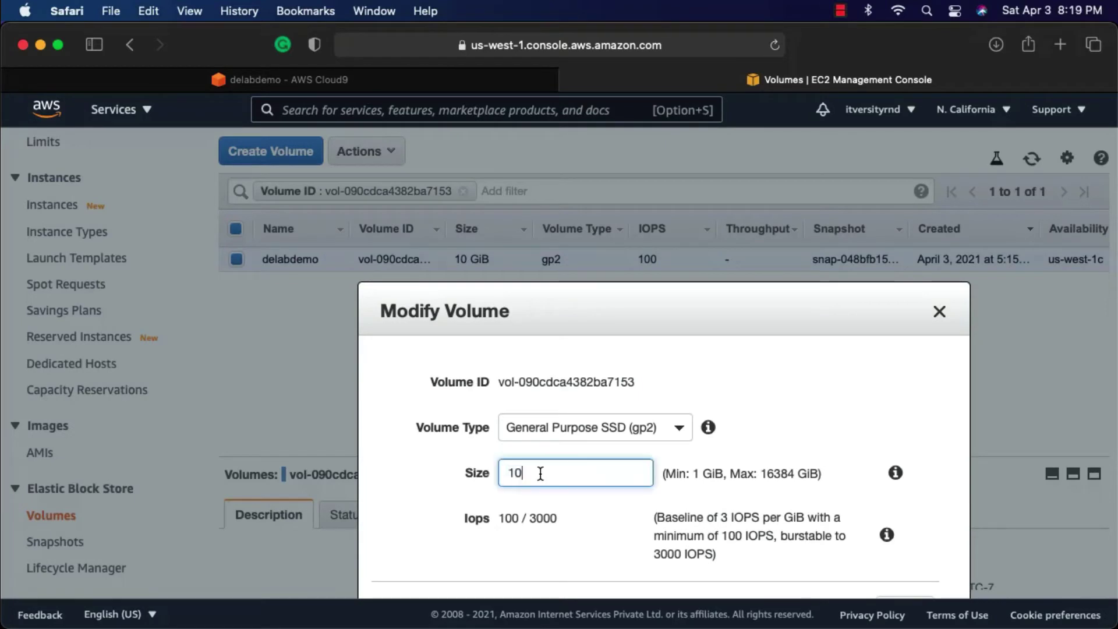
key(super+a)
text(32)
scroll(541, 473, down, 1)
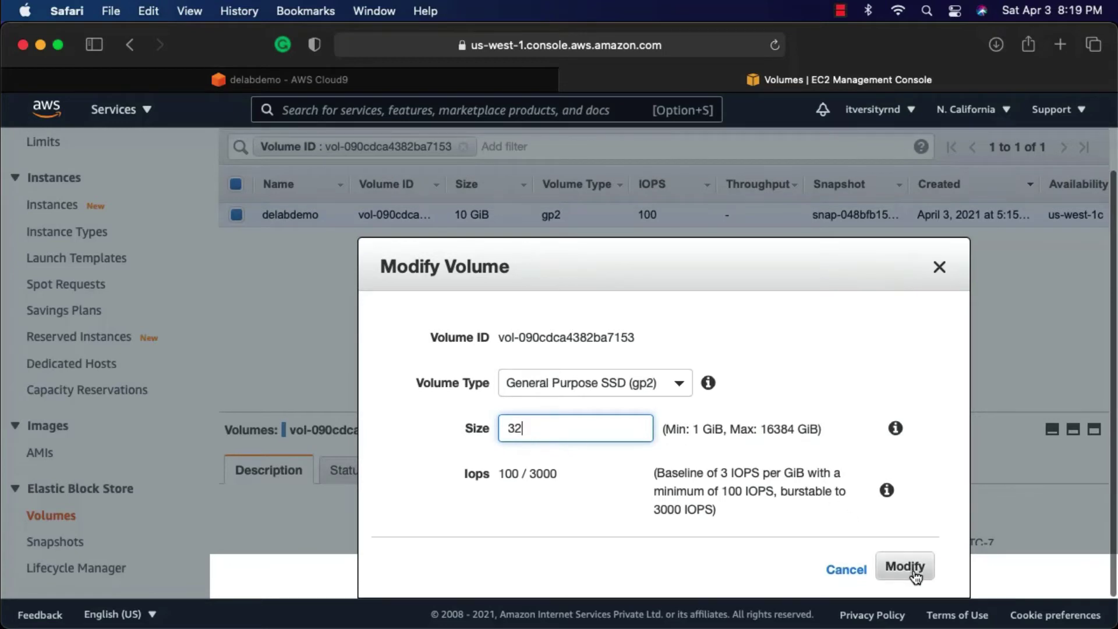
click(677, 382)
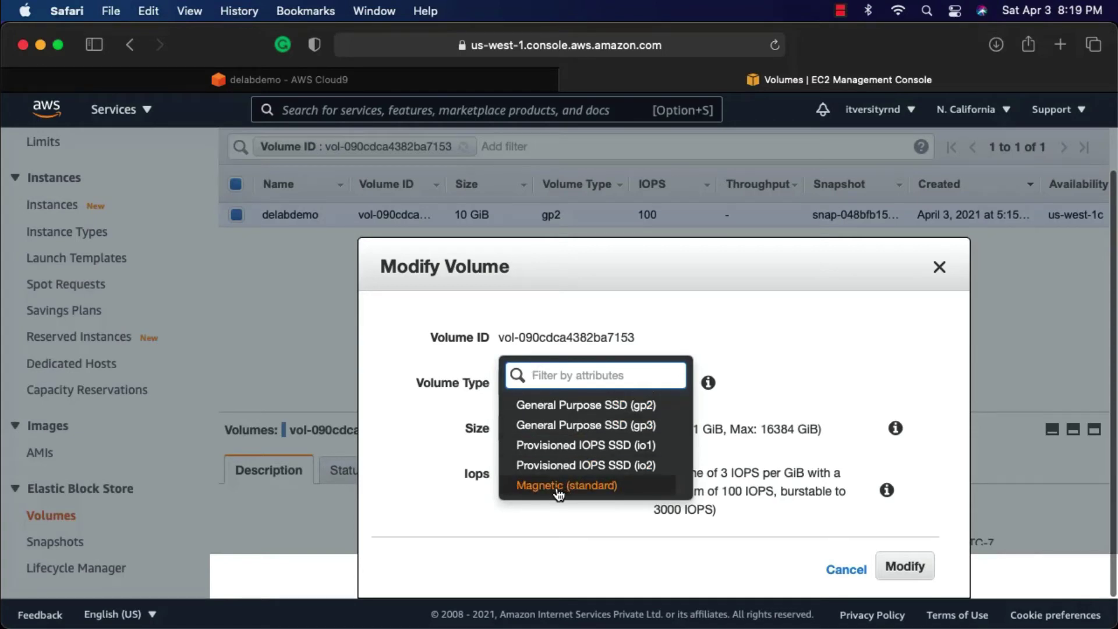
click(614, 408)
click(908, 573)
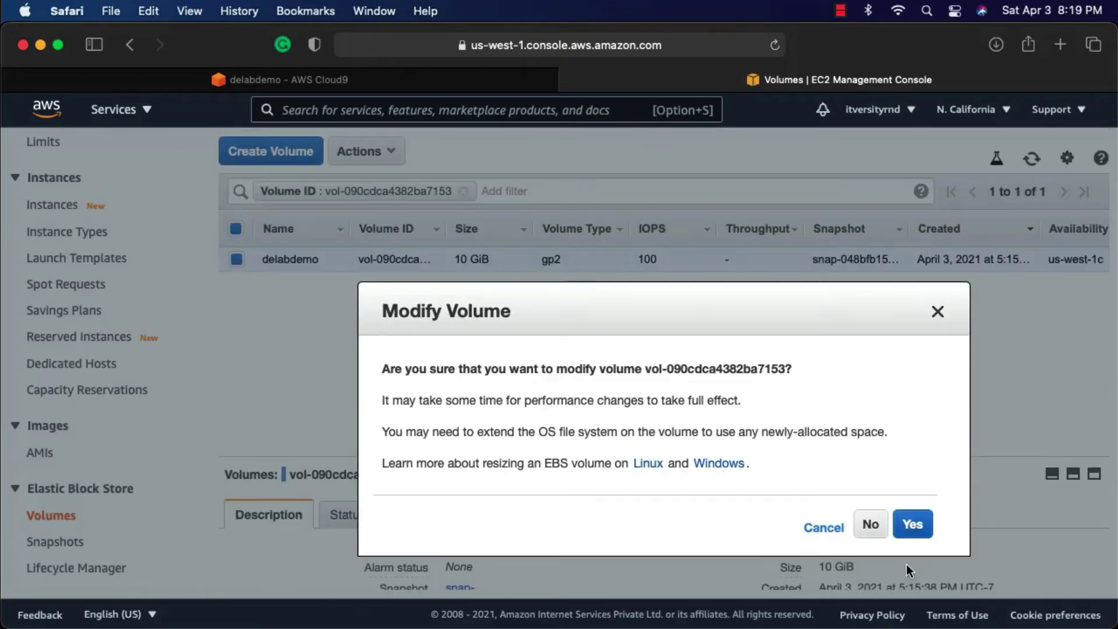
click(913, 526)
click(885, 448)
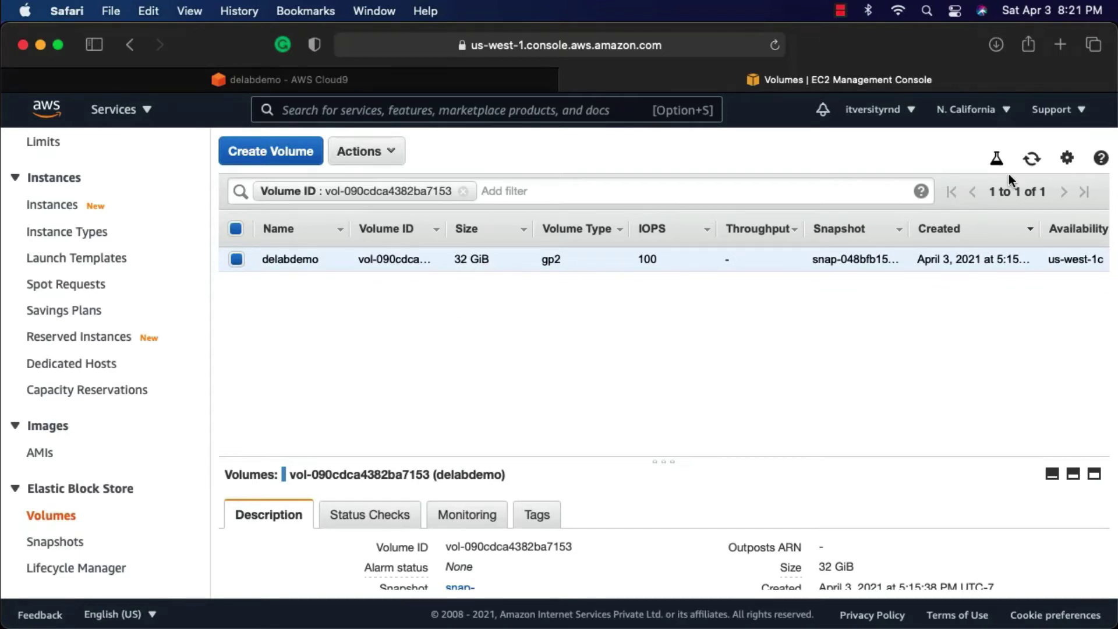
click(1034, 162)
Step: Switch to the Cloud9 terminal and re-examine the root filesystem's size in the existing df -h listing
click(378, 79)
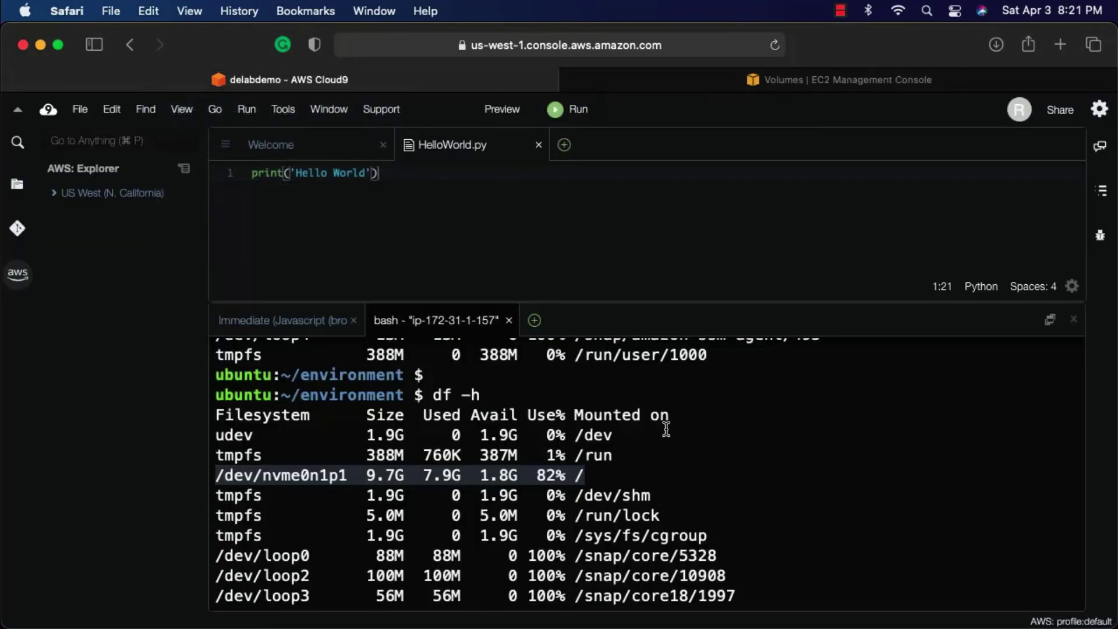
scroll(694, 449, down, 3)
text(df -h)
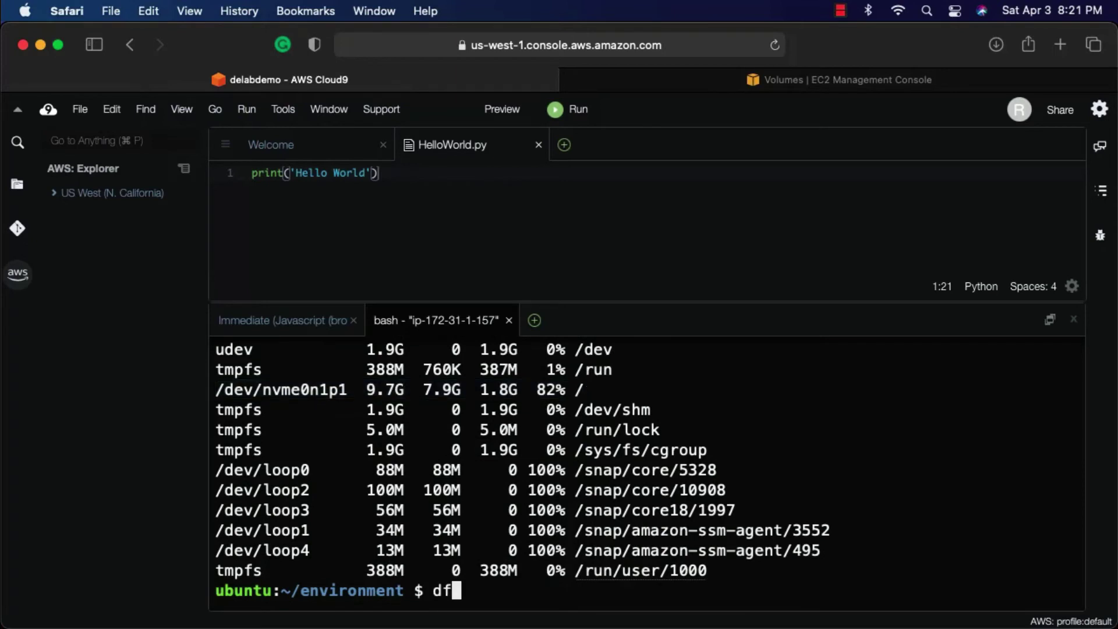
key(BackSpace)
key(BackSpace)
key(BackSpace)
key(BackSpace)
key(BackSpace)
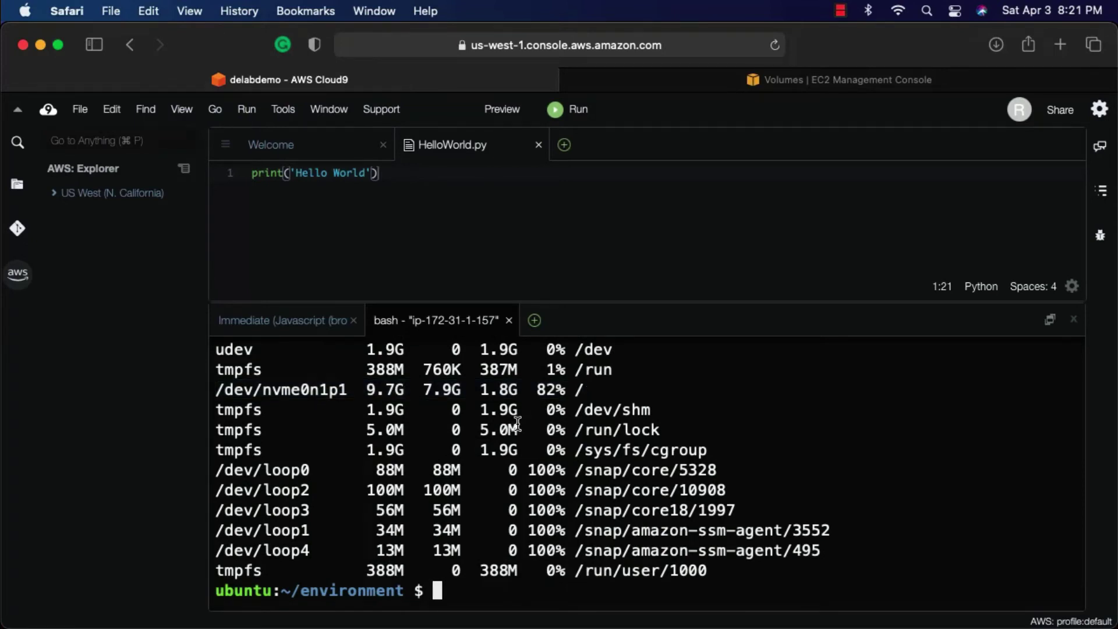
scroll(517, 422, up, 1)
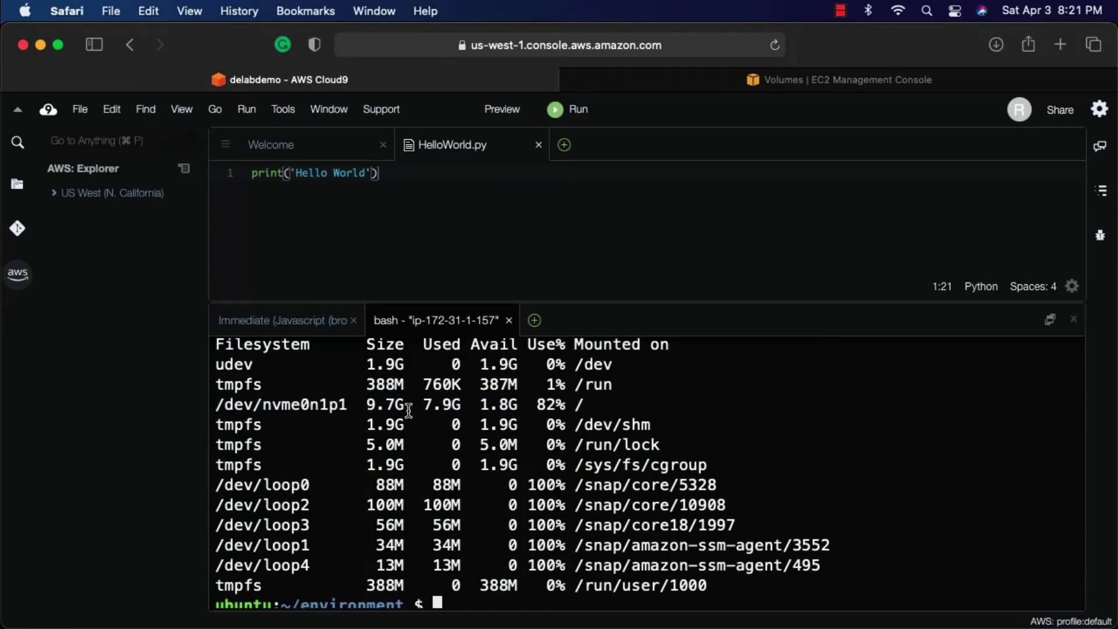
scroll(833, 422, down, 1)
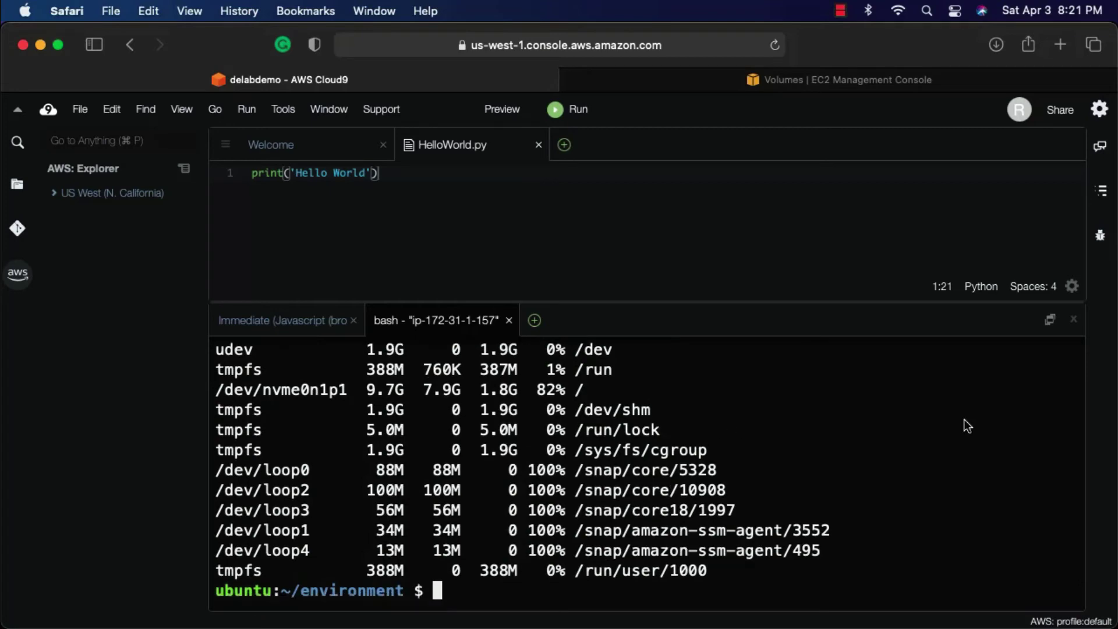
Step: Switch to the EC2 console and reboot the selected aws-cloud9-delabdemo instance
click(808, 79)
click(57, 206)
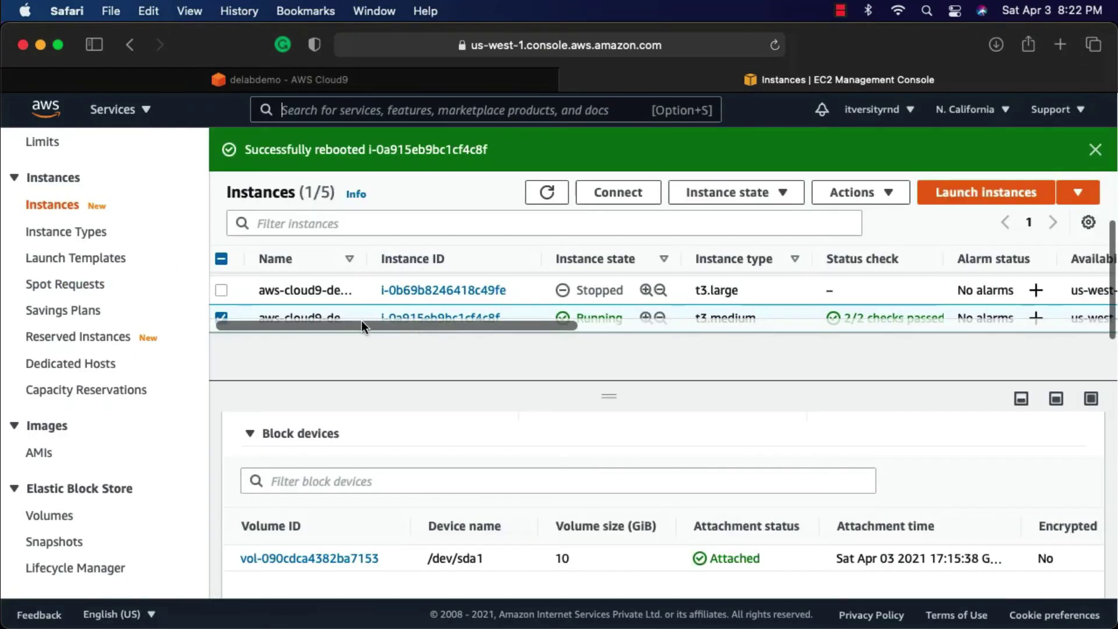
click(786, 195)
click(755, 272)
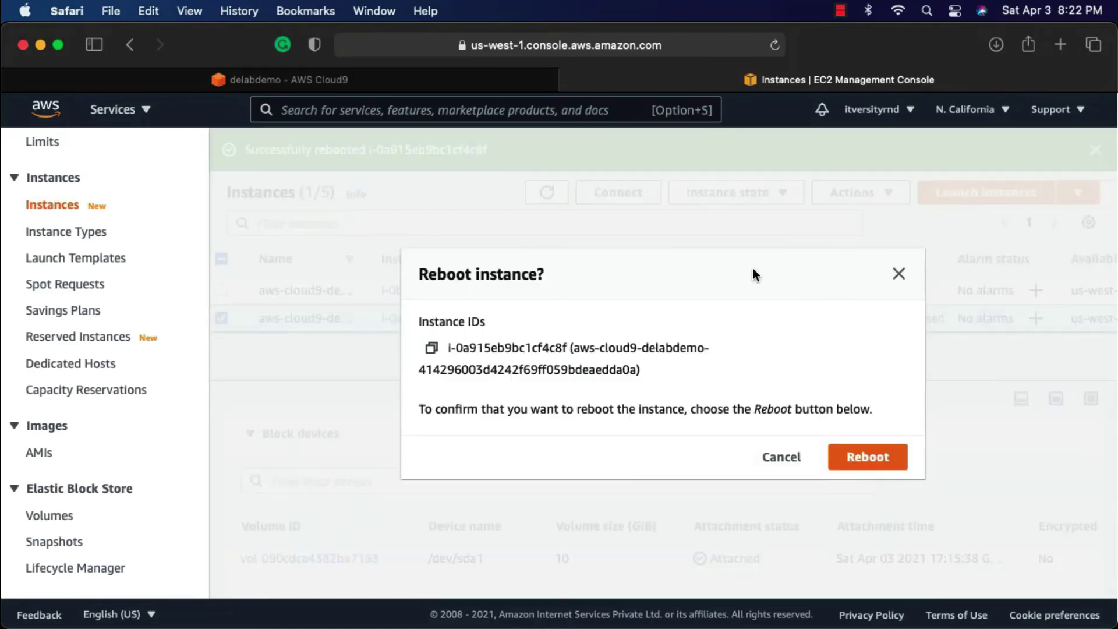
click(888, 453)
Step: Switch back to the Cloud9 terminal, run df -h and check the size of the root filesystem /dev/nvme0n1p1
key(ctrl+shift+Tab)
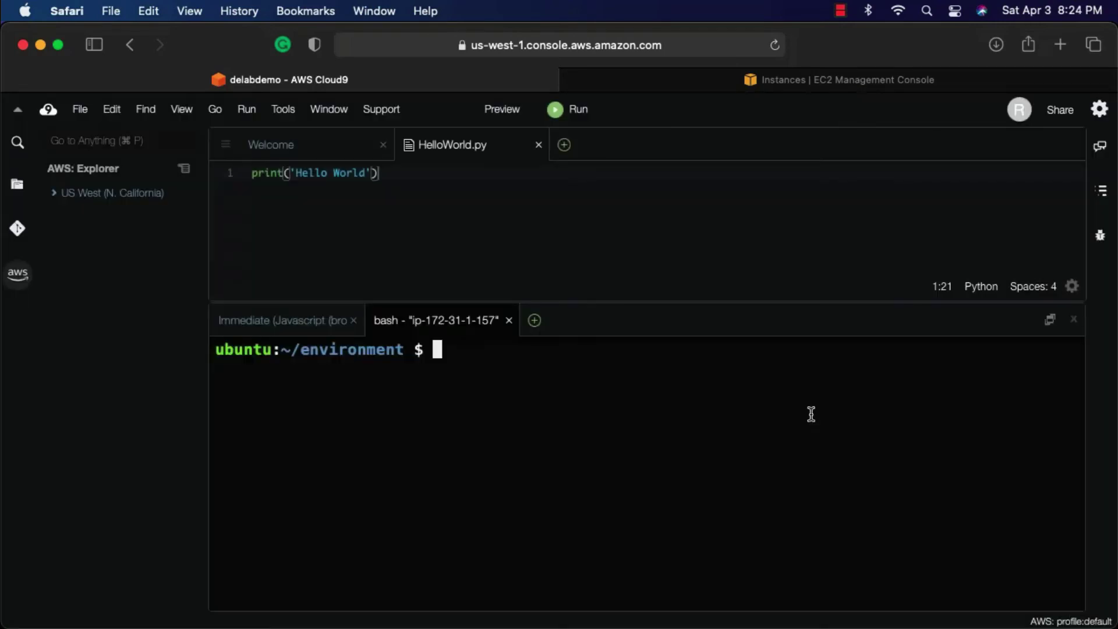
text(df -h)
key(Return)
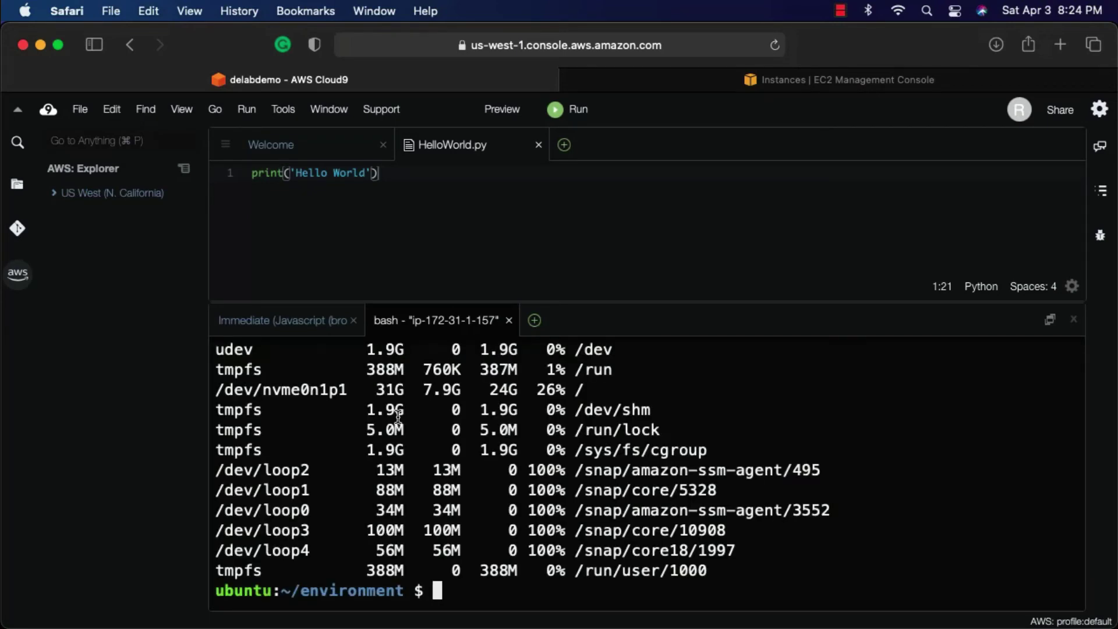
double_click(389, 391)
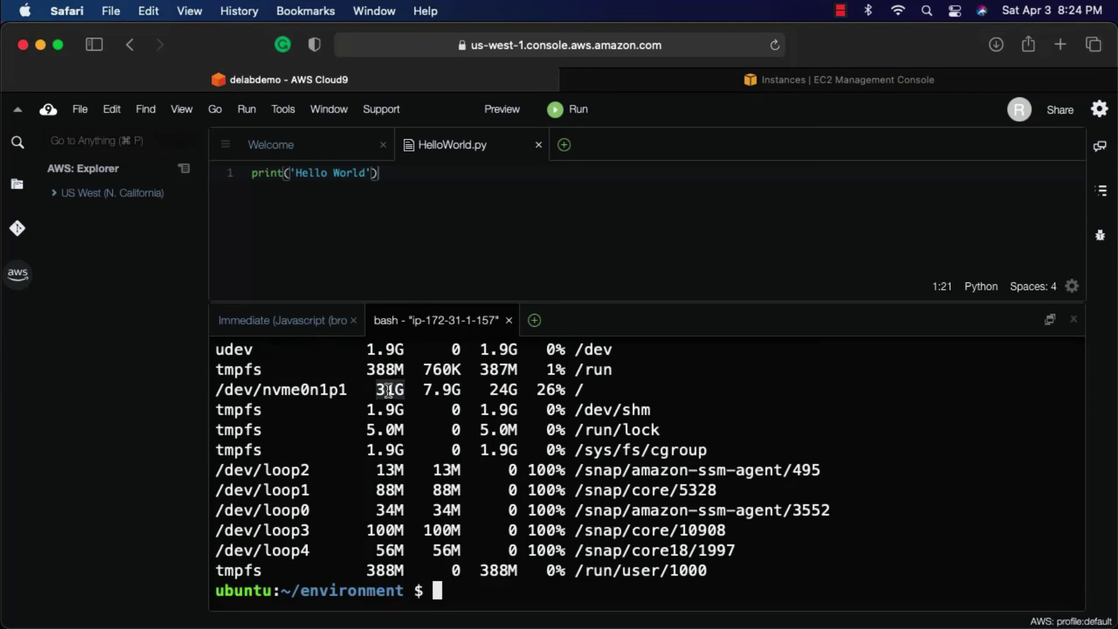